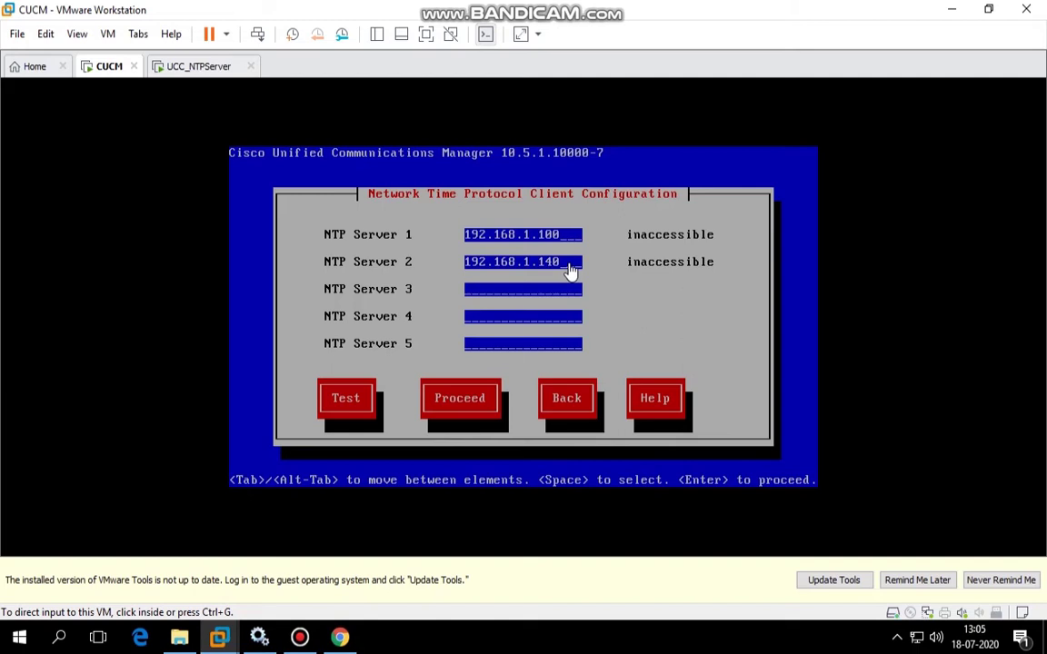
Return to the CUCM VM's NTP client screen, where both servers are still inaccessible.
click(182, 68)
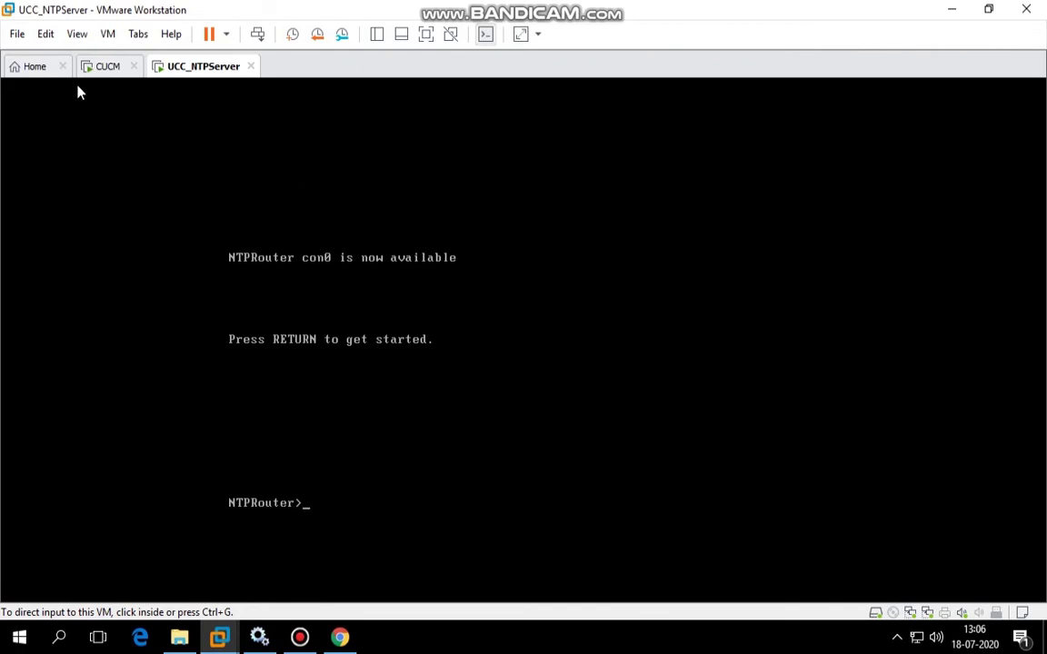
click(111, 71)
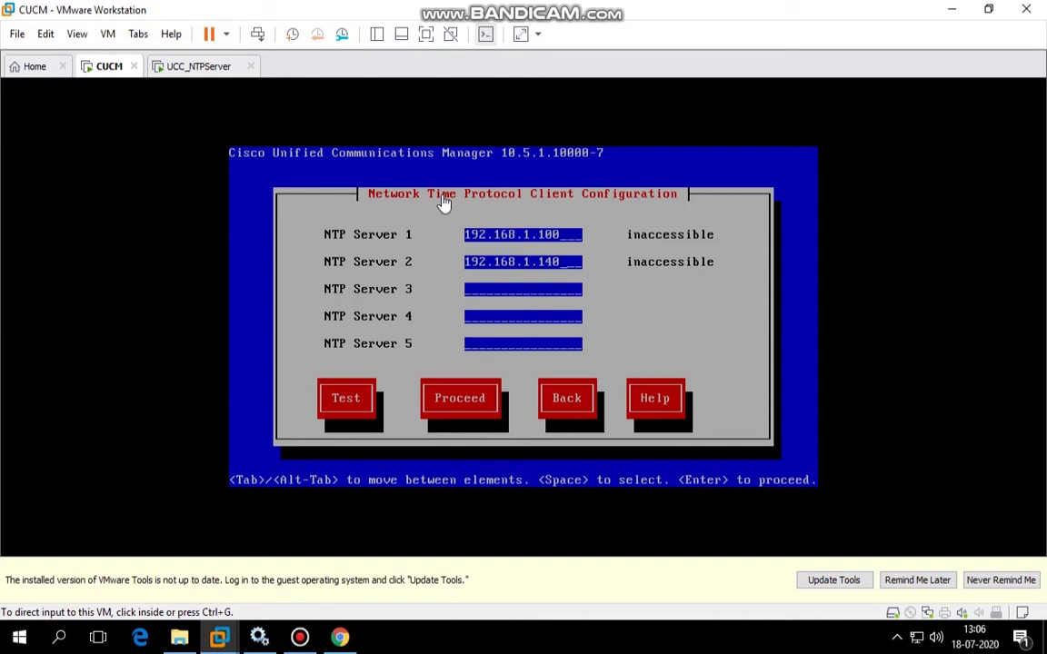
Open NTPKey.reg from the NTP Server folder in Notepad.
click(179, 636)
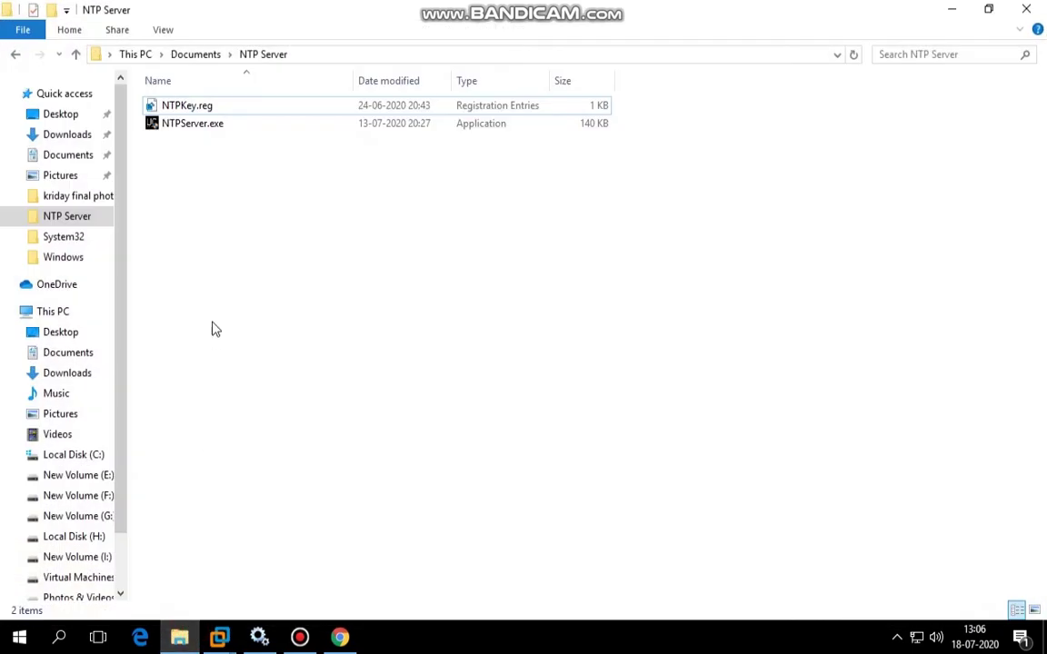
click(204, 105)
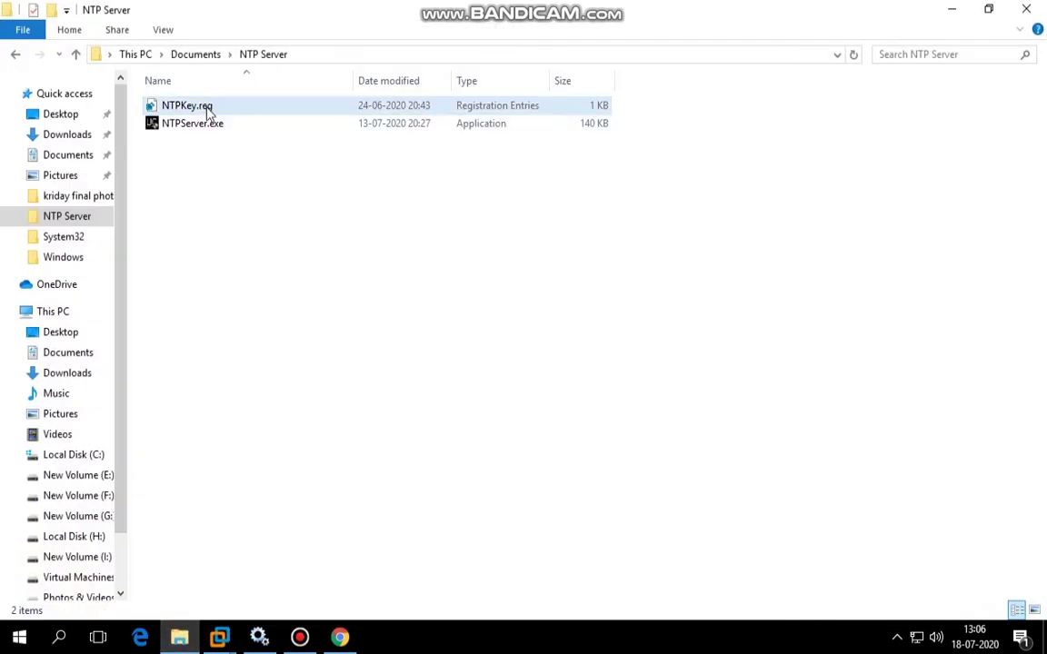
right_click(207, 109)
click(259, 141)
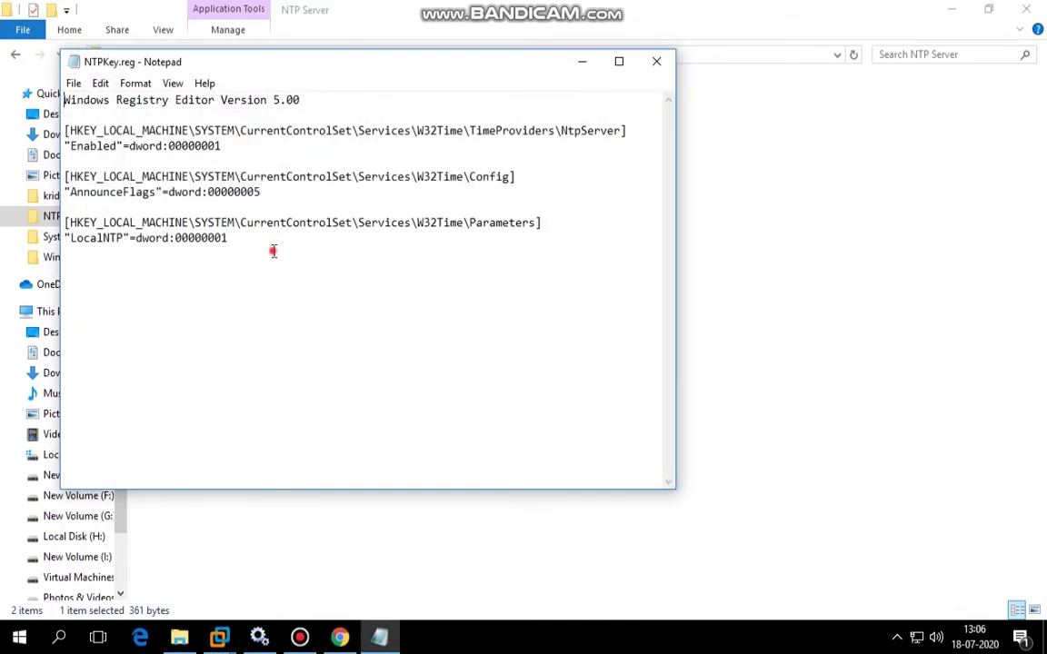
Review the W32Time entries: NtpServer Enabled=1, AnnounceFlags=5 and LocalNTP=1.
drag(274, 250, 45, 132)
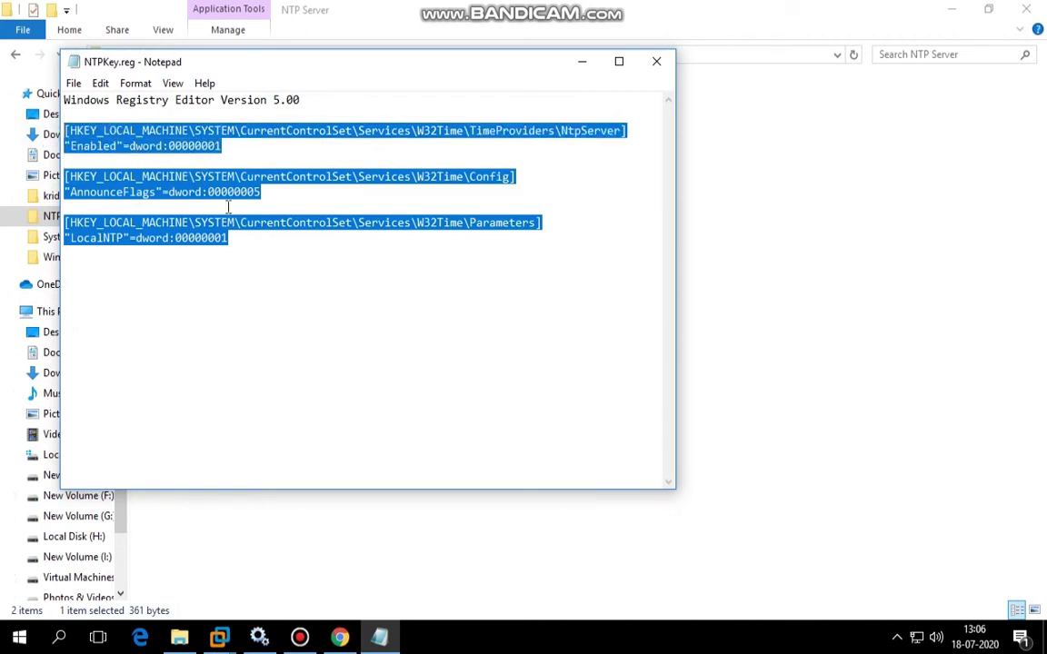
click(233, 240)
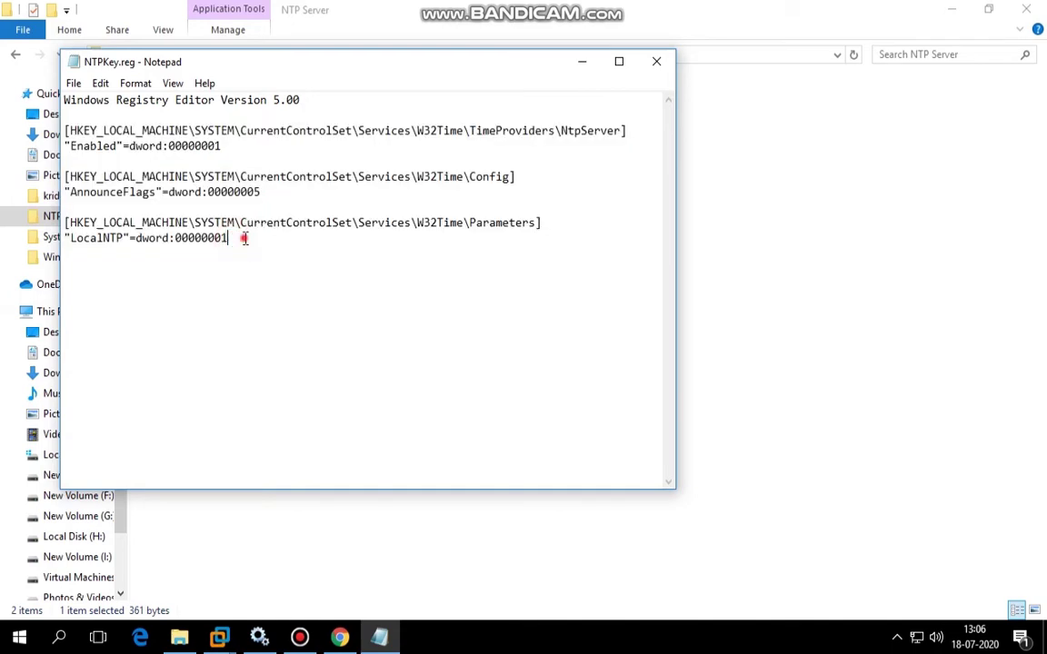
drag(234, 238, 62, 128)
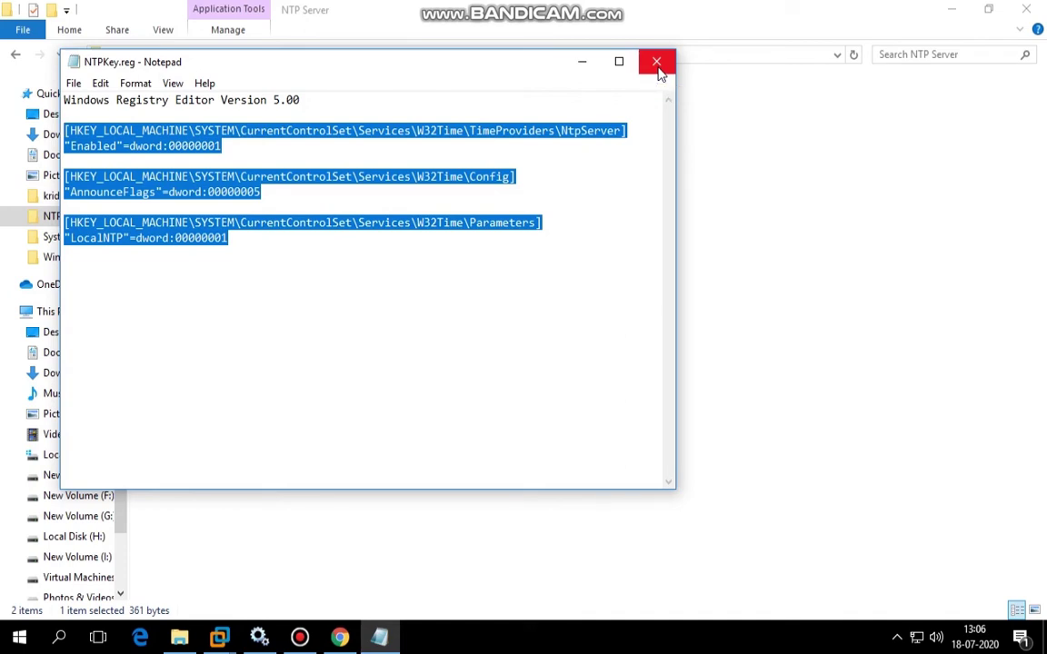
Close NTPKey.reg and run NTPServer.exe as administrator to start Windows Time.
click(656, 63)
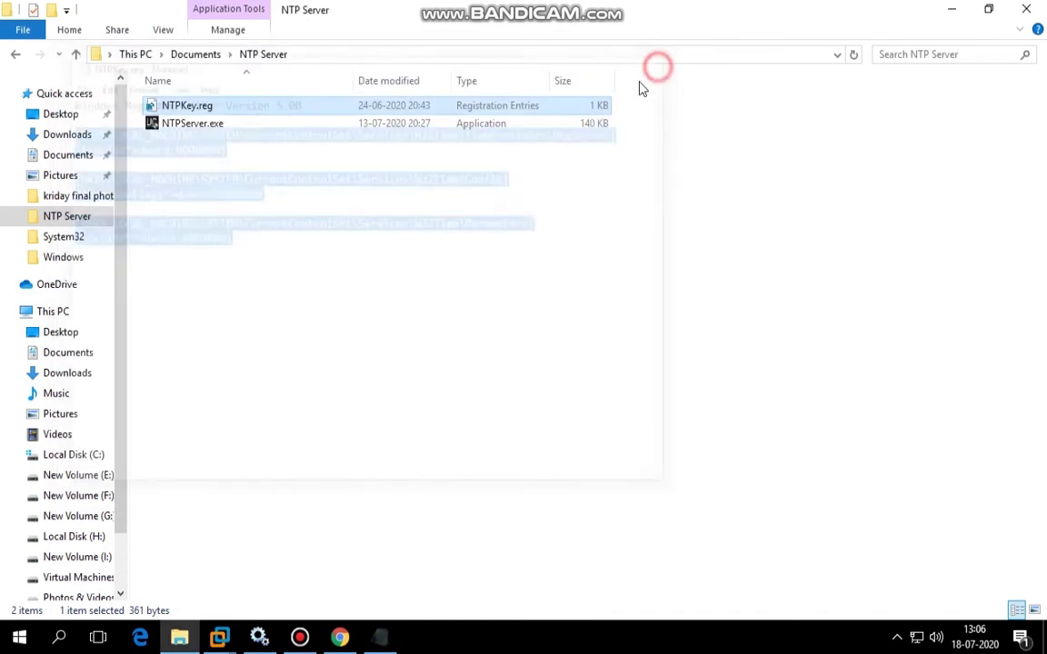
right_click(202, 133)
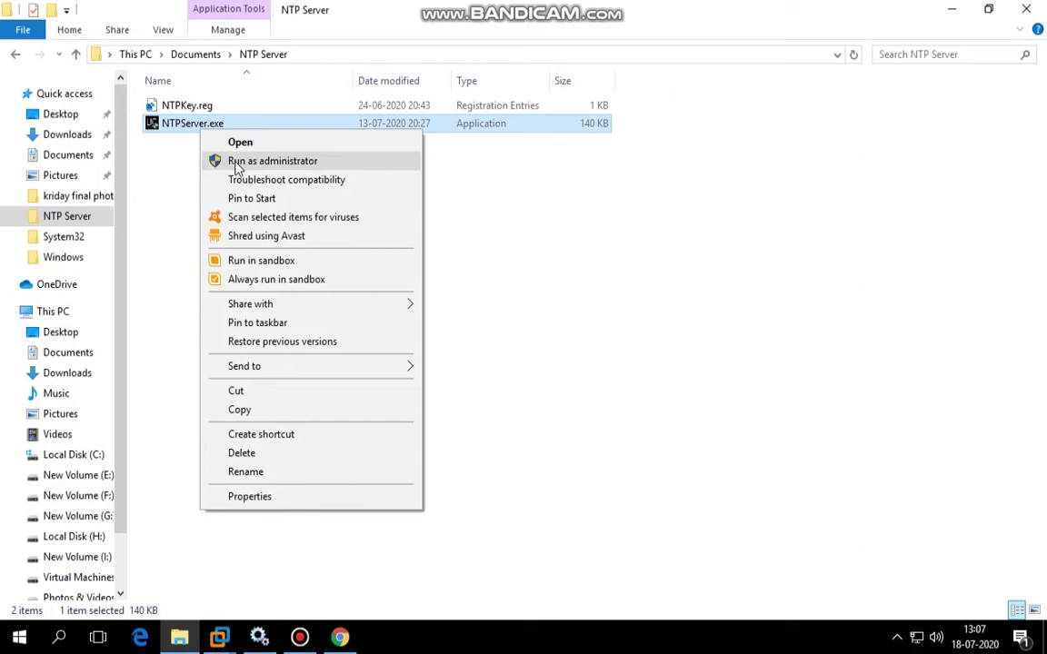
click(238, 168)
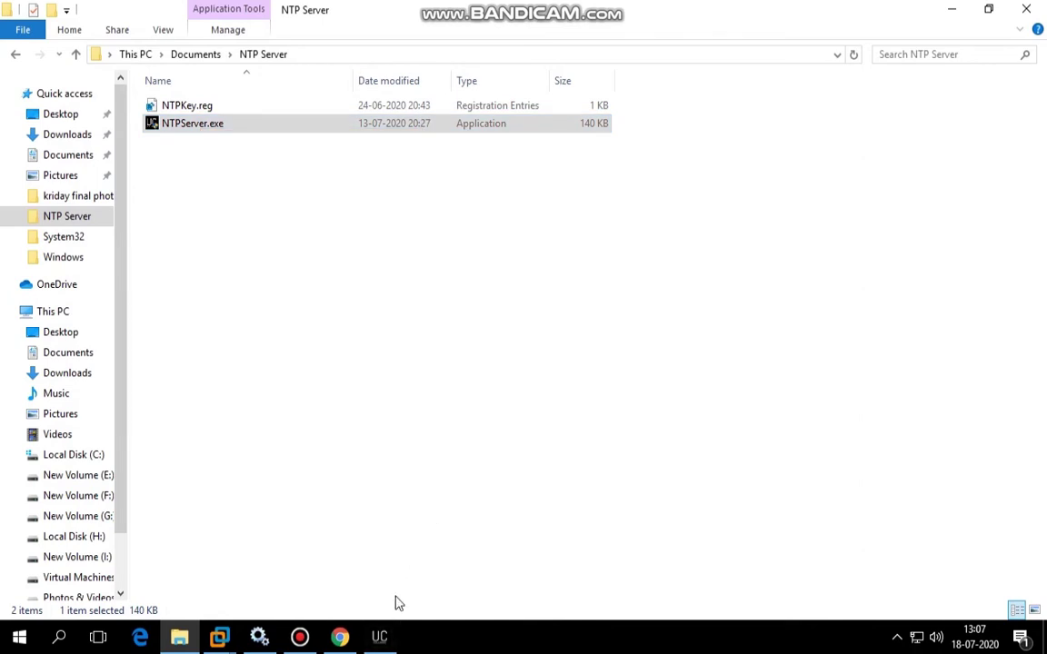
click(379, 636)
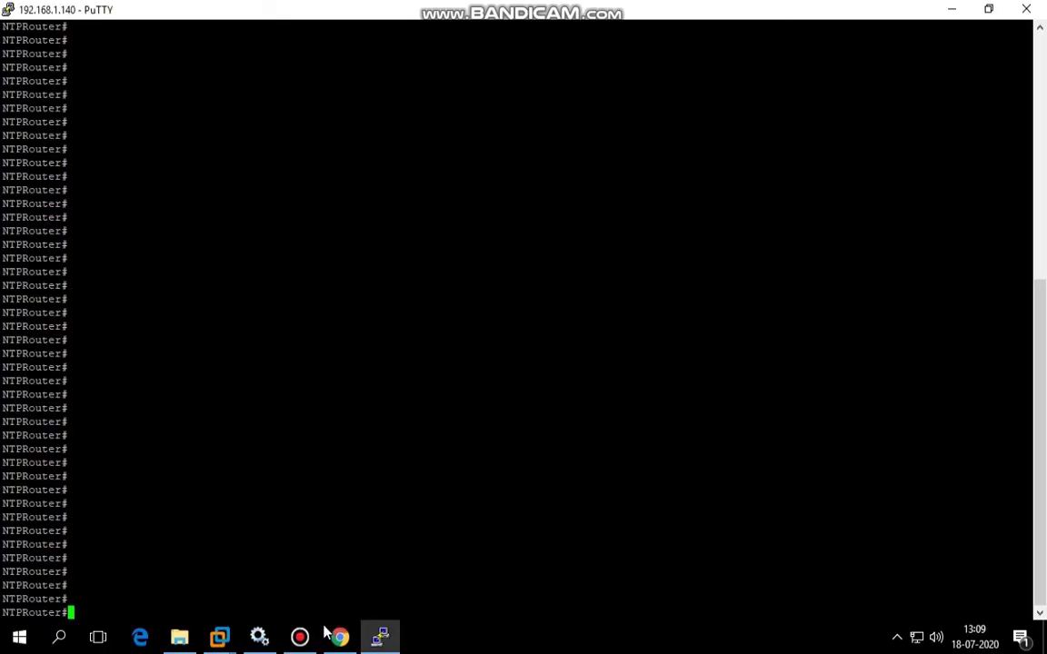
Close the old router session and open a new PuTTY Telnet connection to 192.168.1.140.
key(alt+F4)
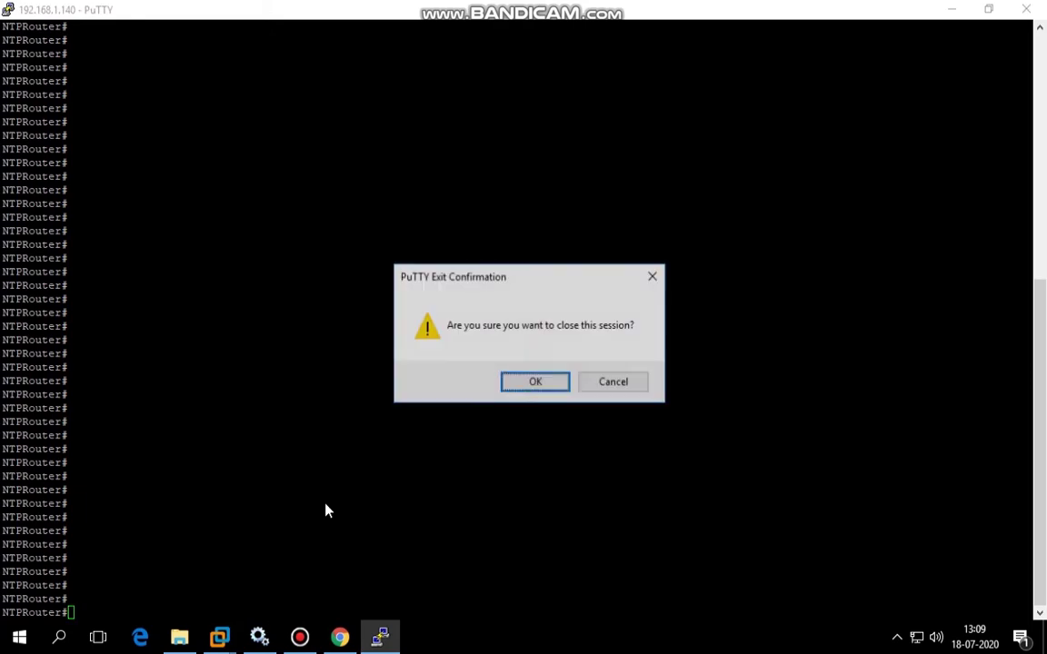
key(Return)
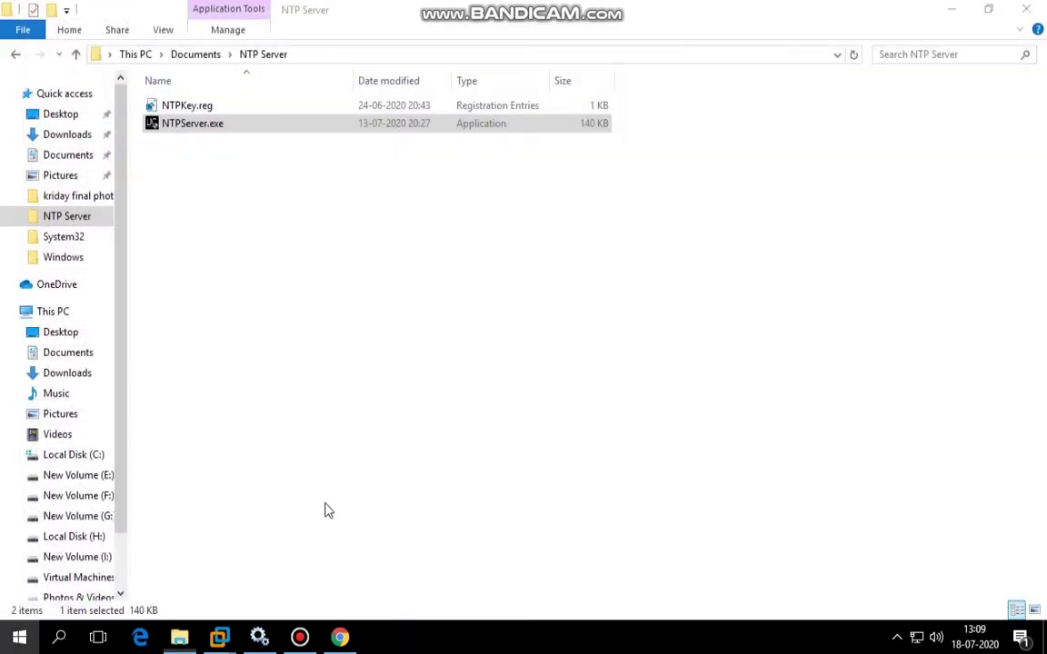
key(super)
text(put)
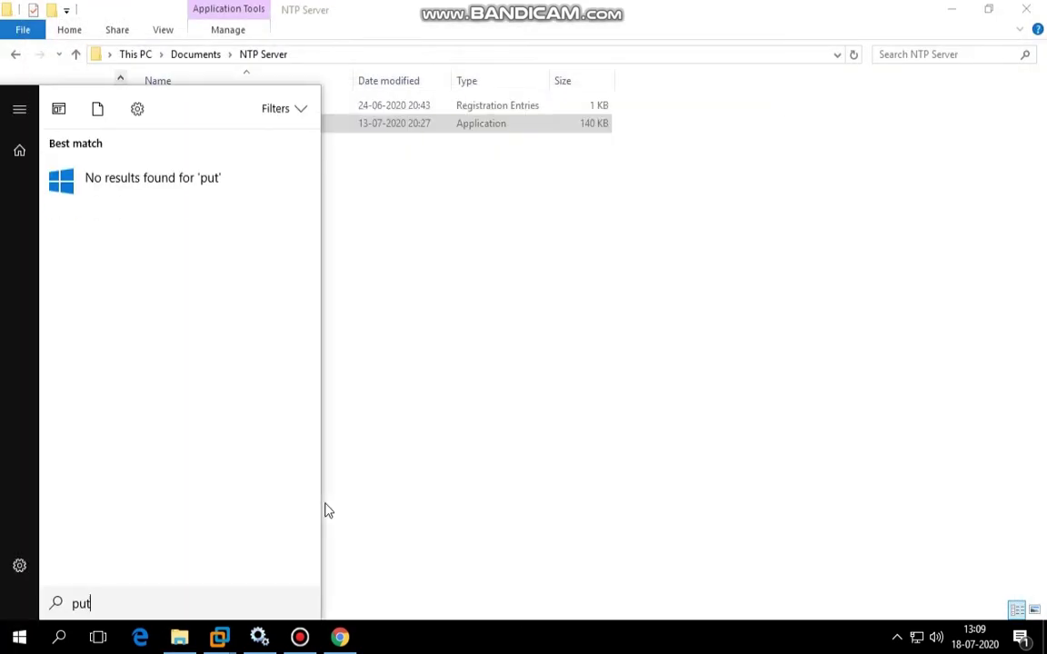
text(ty)
key(Return)
text(19)
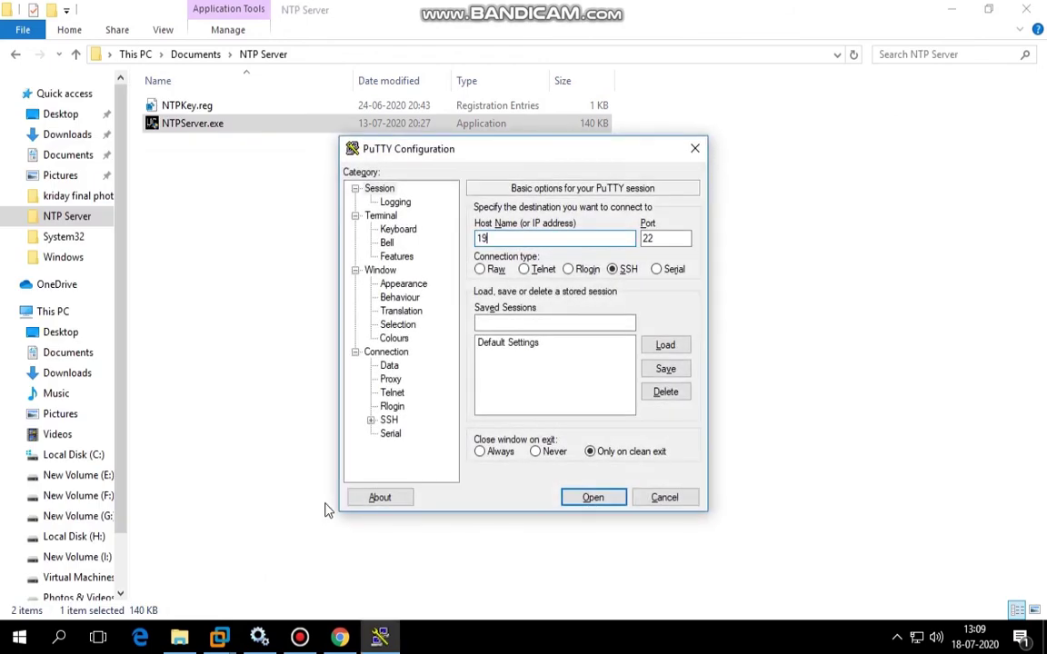
text(2.168.1.140)
key(alt+t)
key(Return)
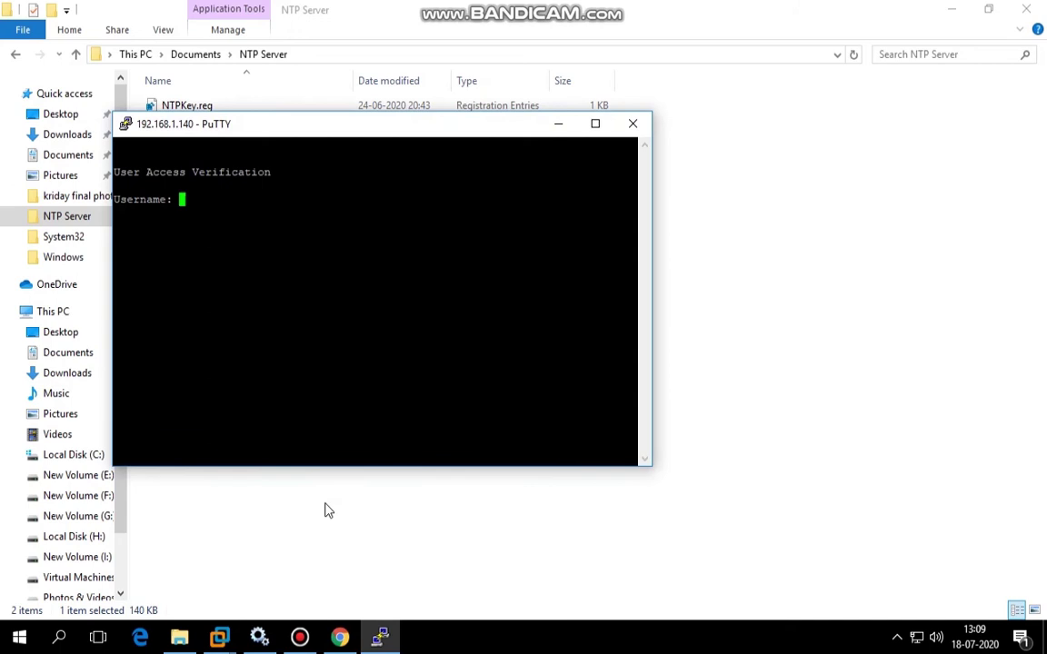
Log in, enter enable mode, and list interfaces with 'sh ip int brie' in a maximized window.
text(cisco)
key(Return)
key(Return)
text(en)
key(Return)
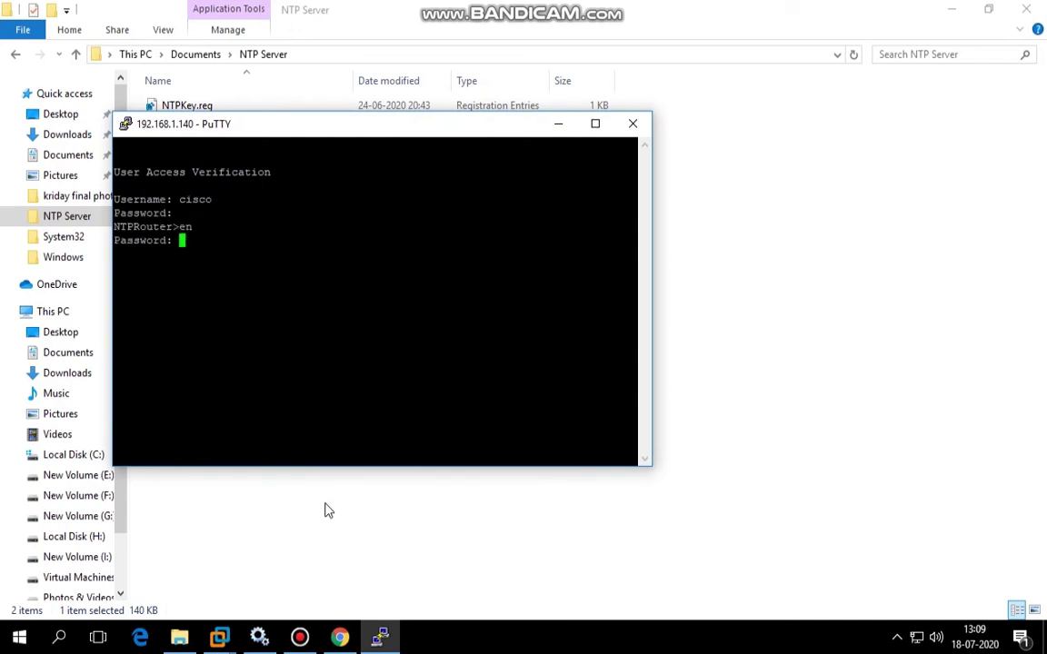
key(Return)
text(sh ip int brie)
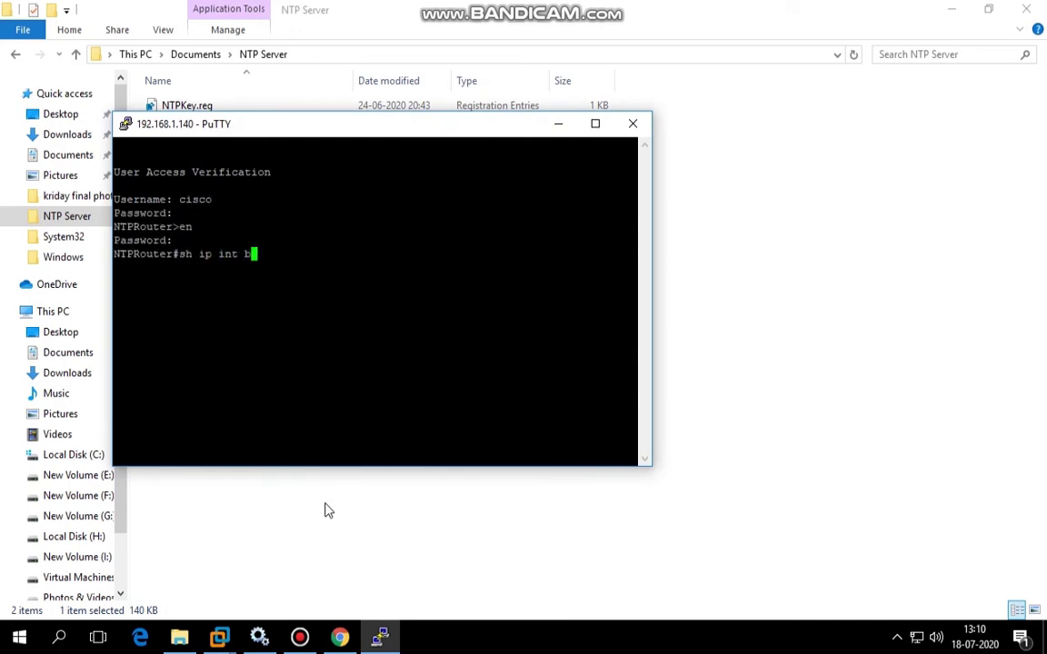
key(Return)
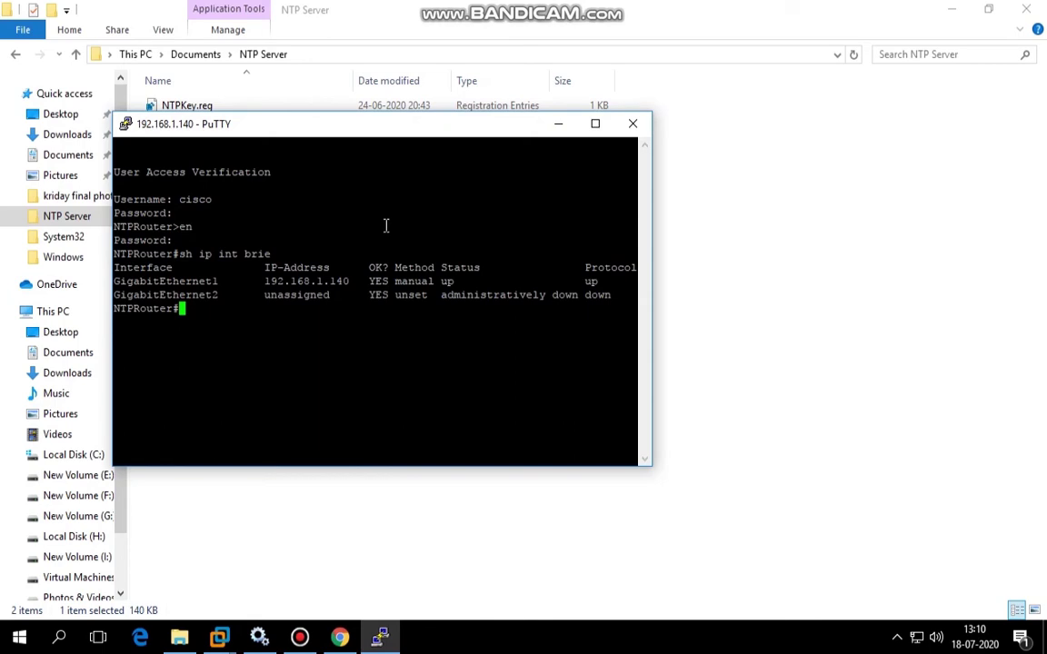
double_click(383, 133)
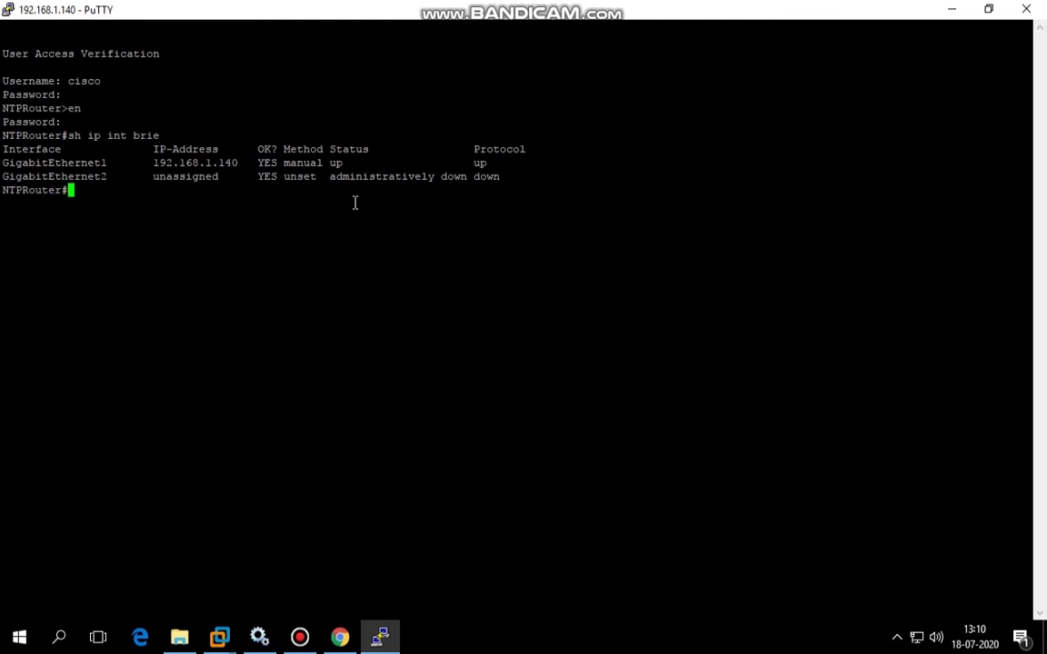
In configuration mode, set 'ntp master 1' and GigabitEthernet1 as the NTP source.
text(conf t)
key(Return)
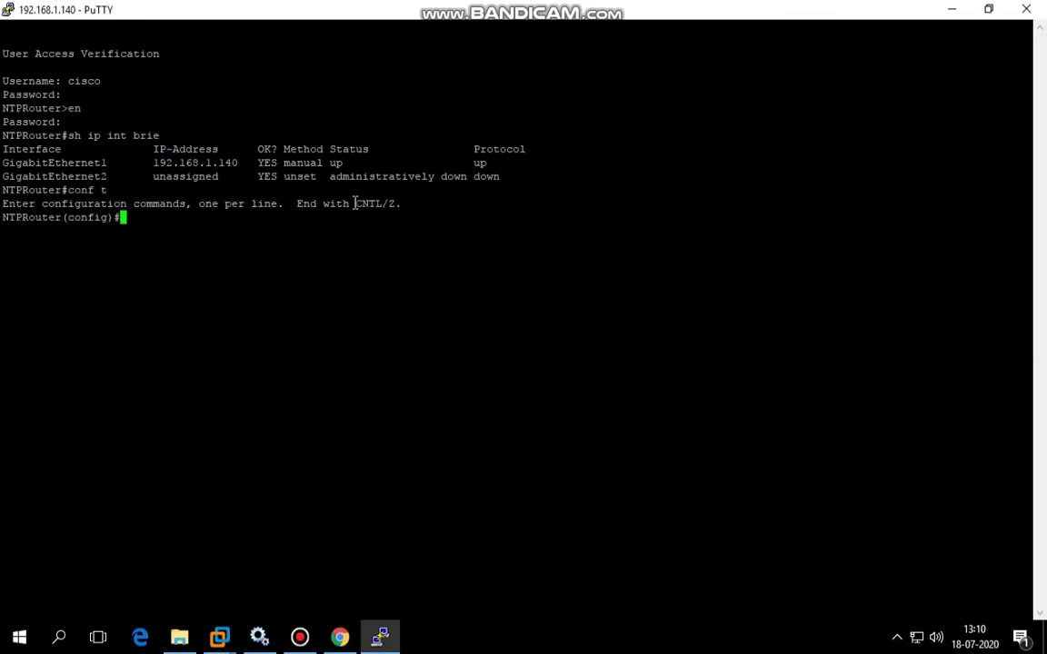
text(ntp mas)
key(Tab)
text(1)
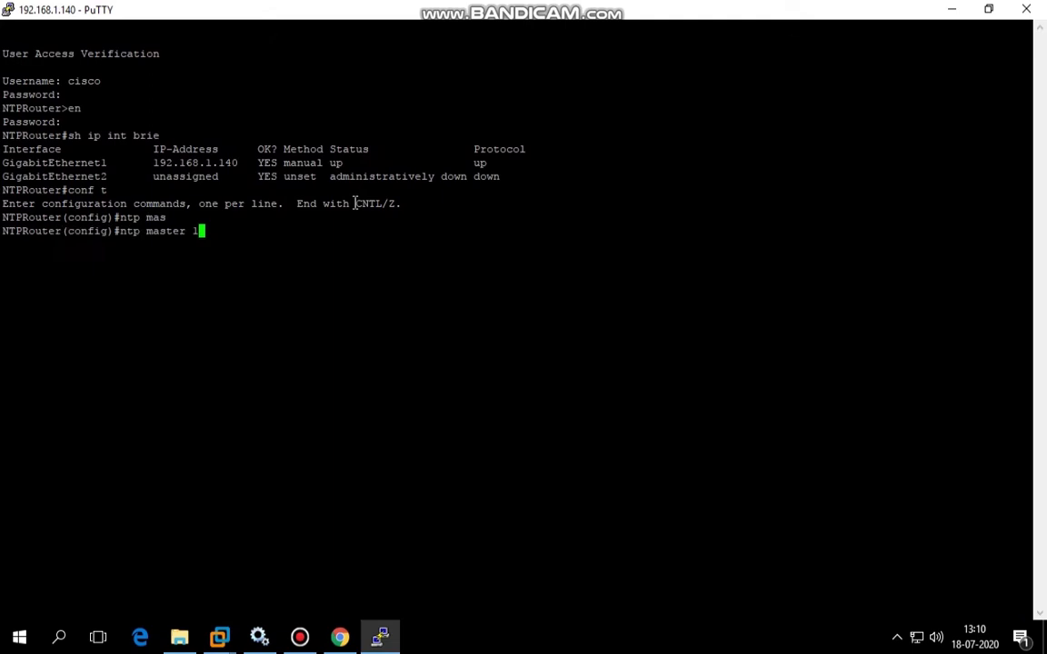
key(Return)
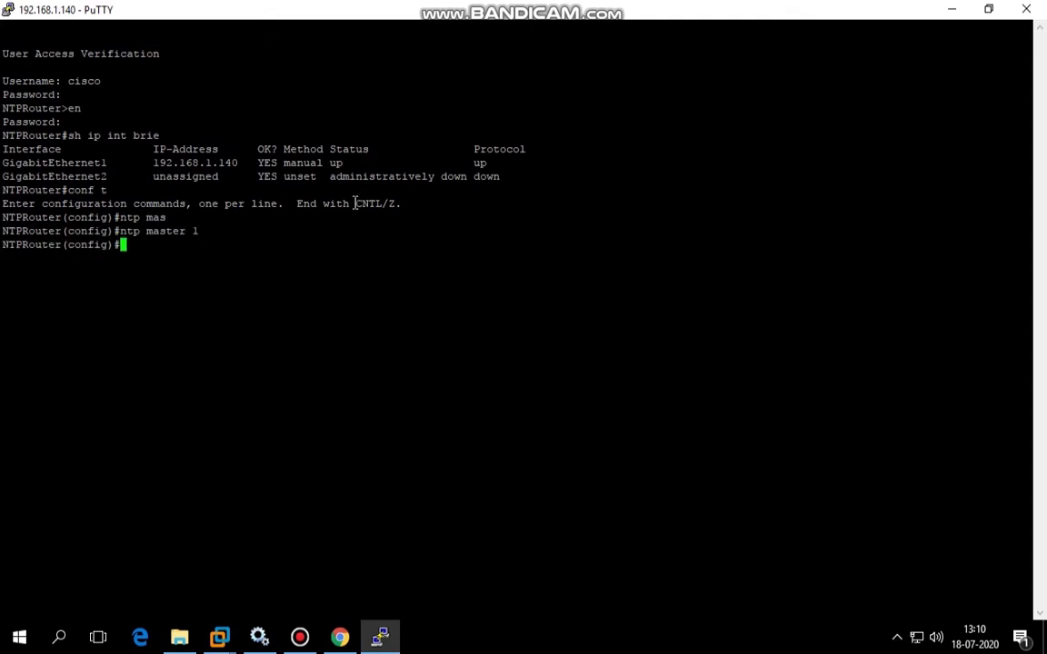
text(ntp s)
text(o)
key(Tab)
text(gig)
key(Tab)
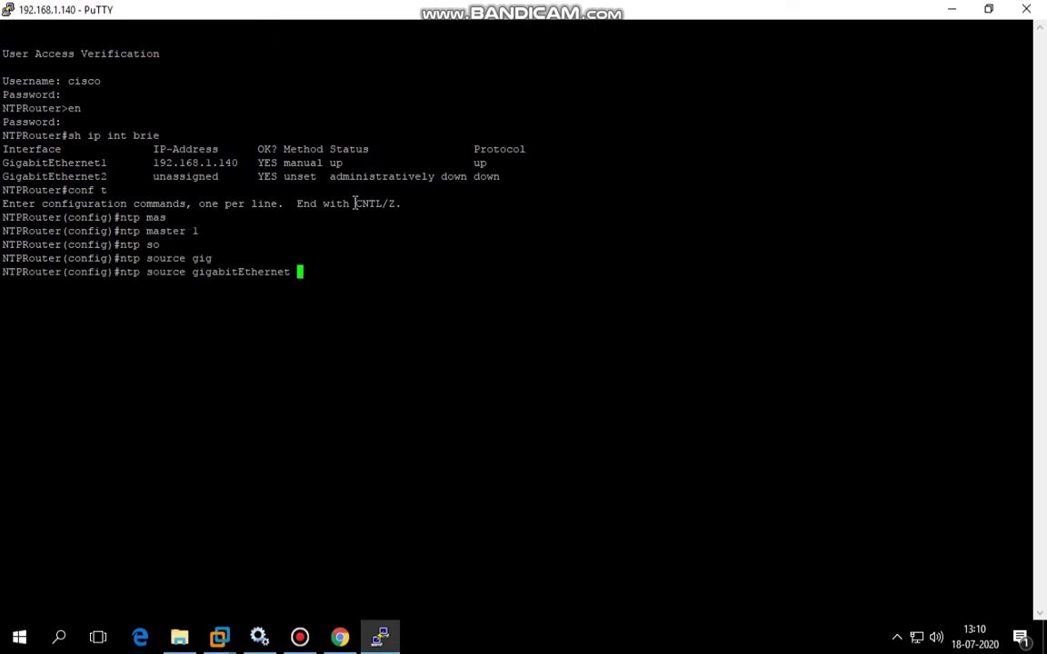
text(1)
drag(3, 162, 240, 188)
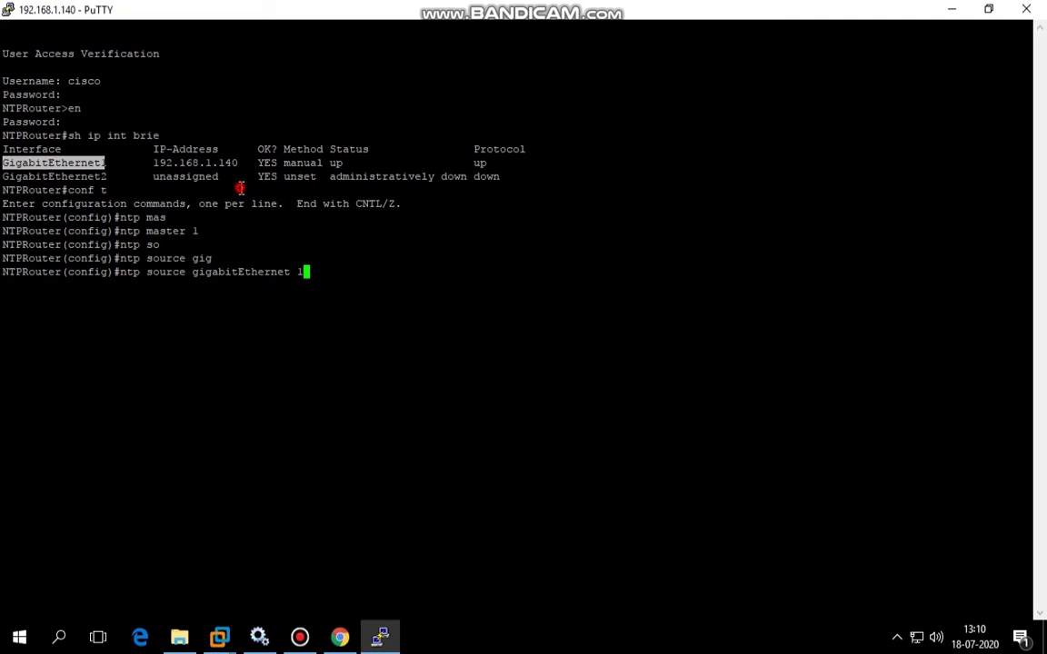
key(Return)
Set clock timezone IST 5 30, exit configuration, and show the NTP status.
text(clo)
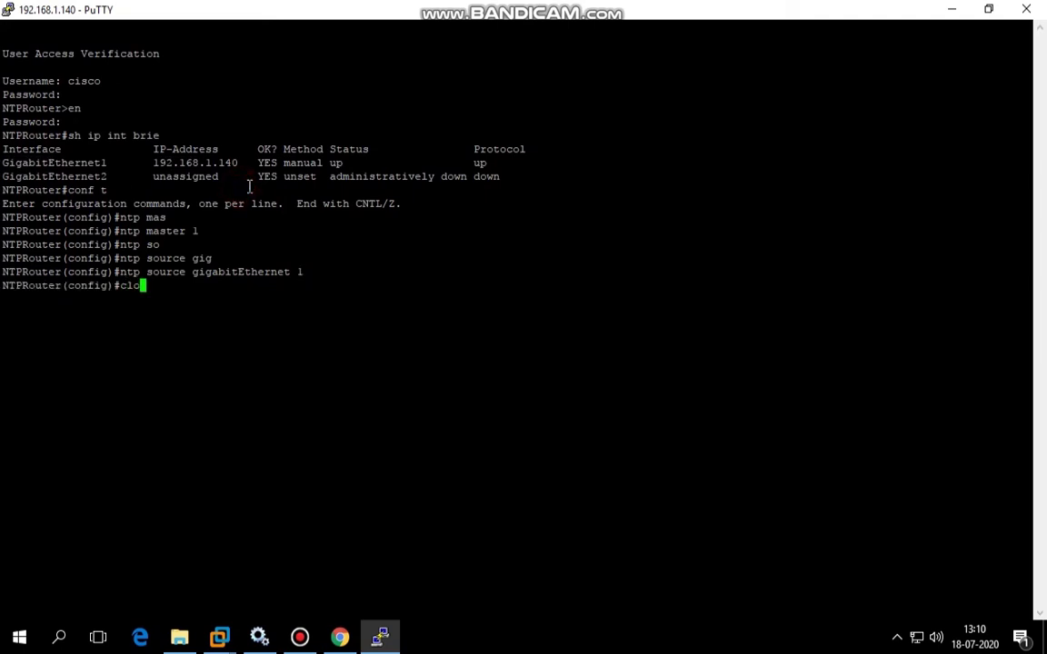
key(Tab)
text(ti)
key(Tab)
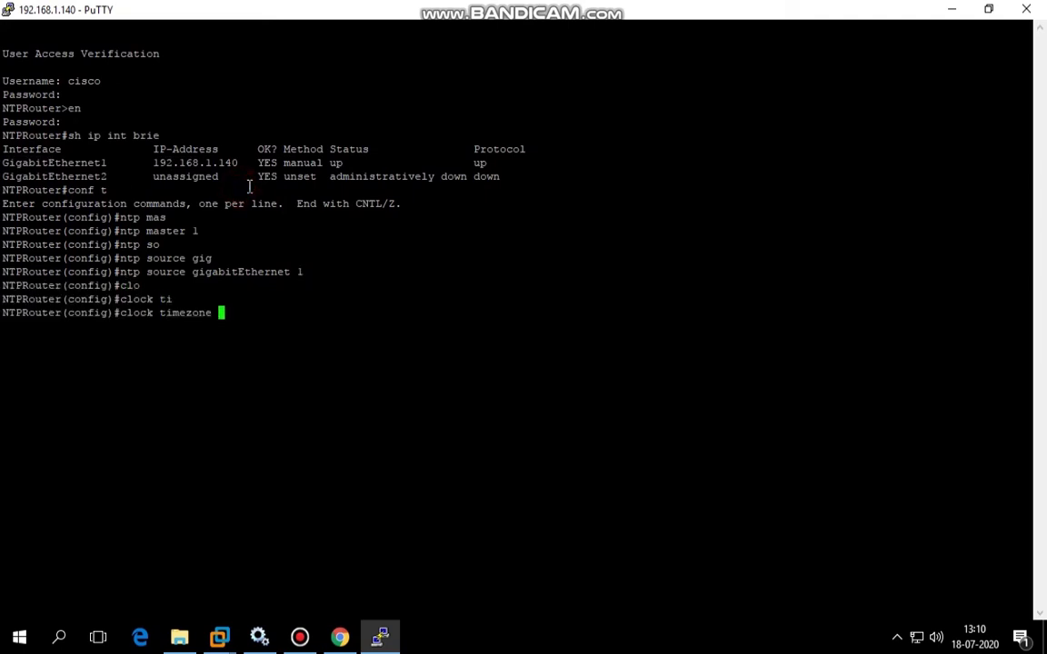
text(IST 5 30)
key(Return)
key(ctrl+z)
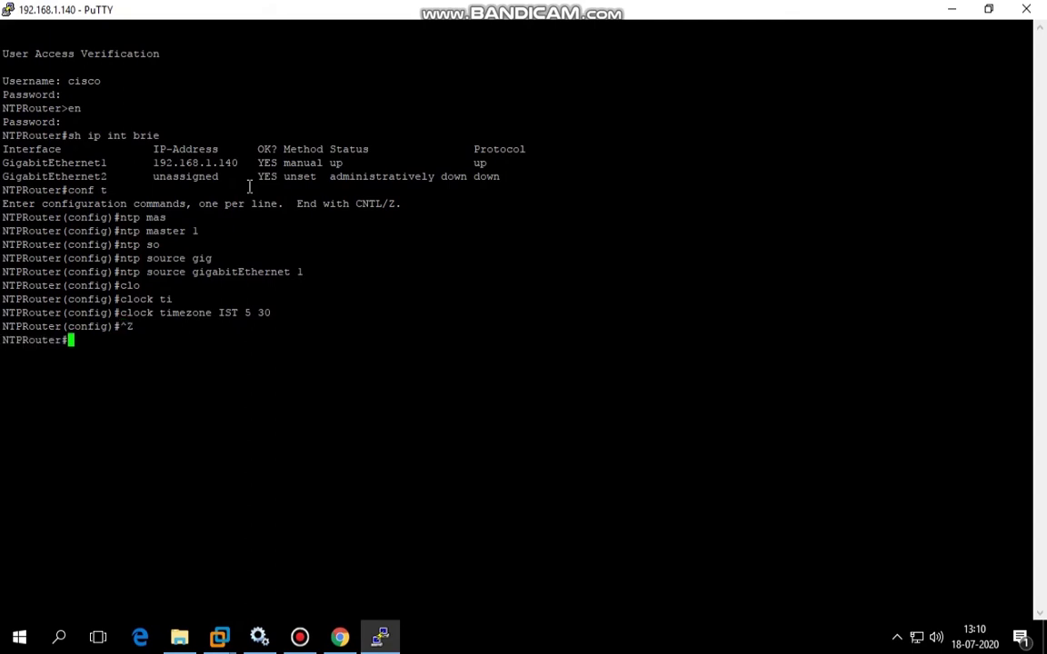
text(show ntp st)
key(Tab)
key(Return)
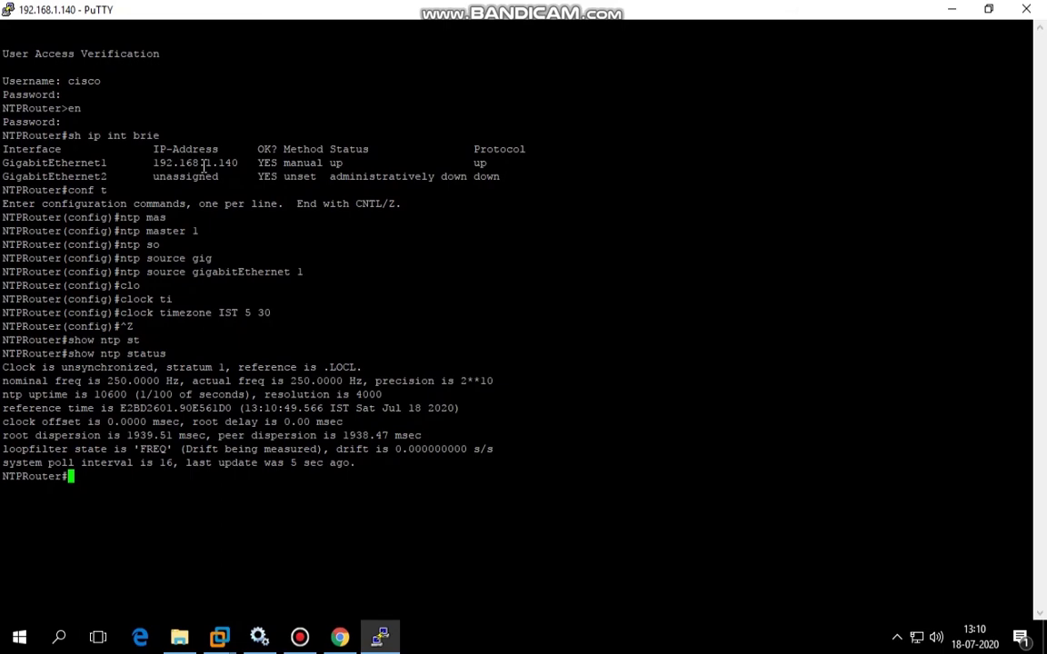
Open a new PuTTY Telnet session to the router at 192.168.1.140.
click(299, 636)
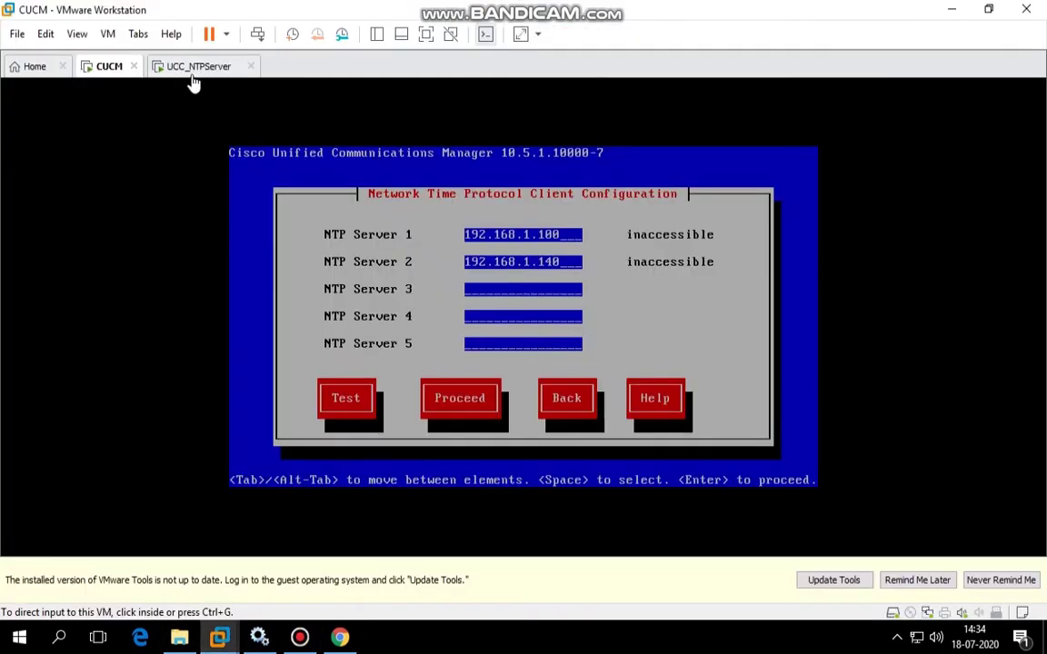
click(193, 76)
key(super)
key(super)
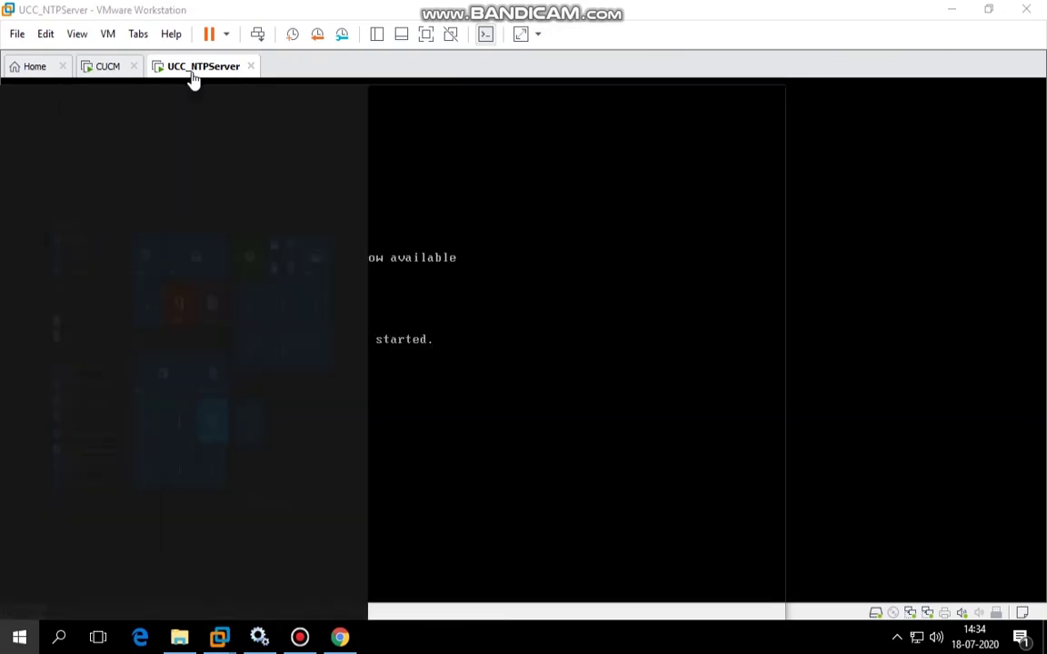
text(putty)
key(Return)
text(1)
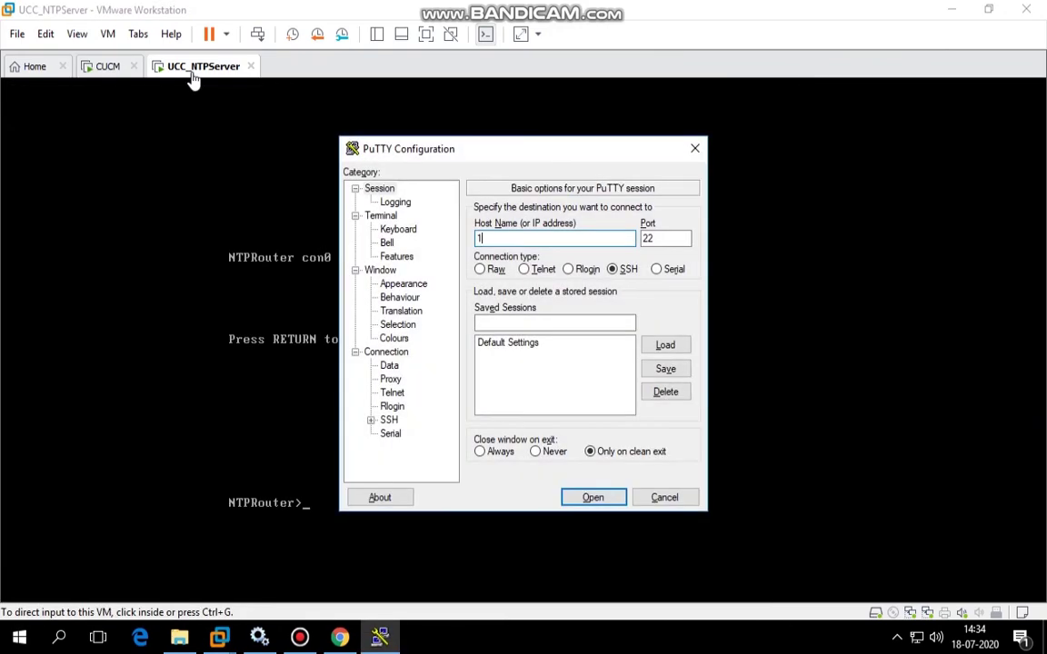
text(92.168.1.140)
key(alt+t)
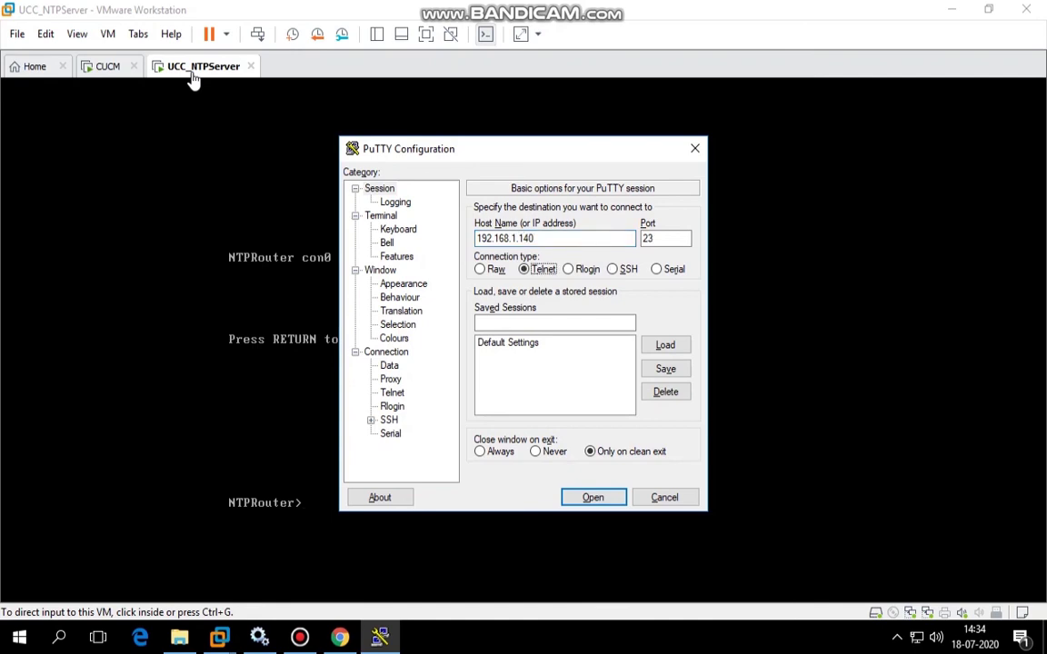
key(Return)
Log in, enable, and run 'show ntp status' to confirm the clock is synchronized.
text(cis)
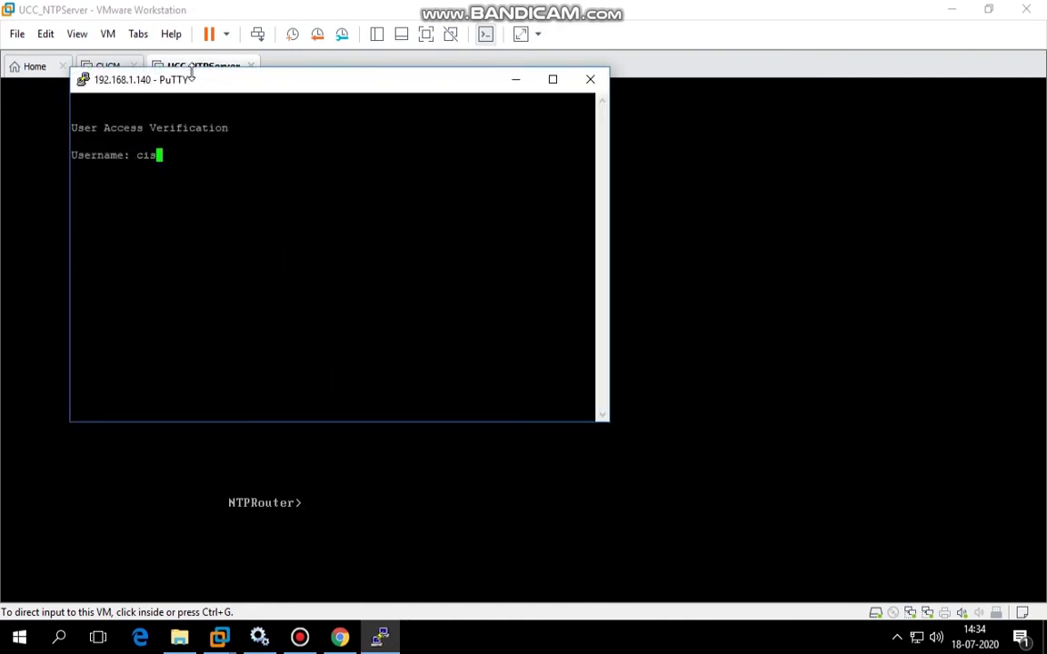
text(co)
key(Return)
key(Return)
text(en)
key(Return)
key(Return)
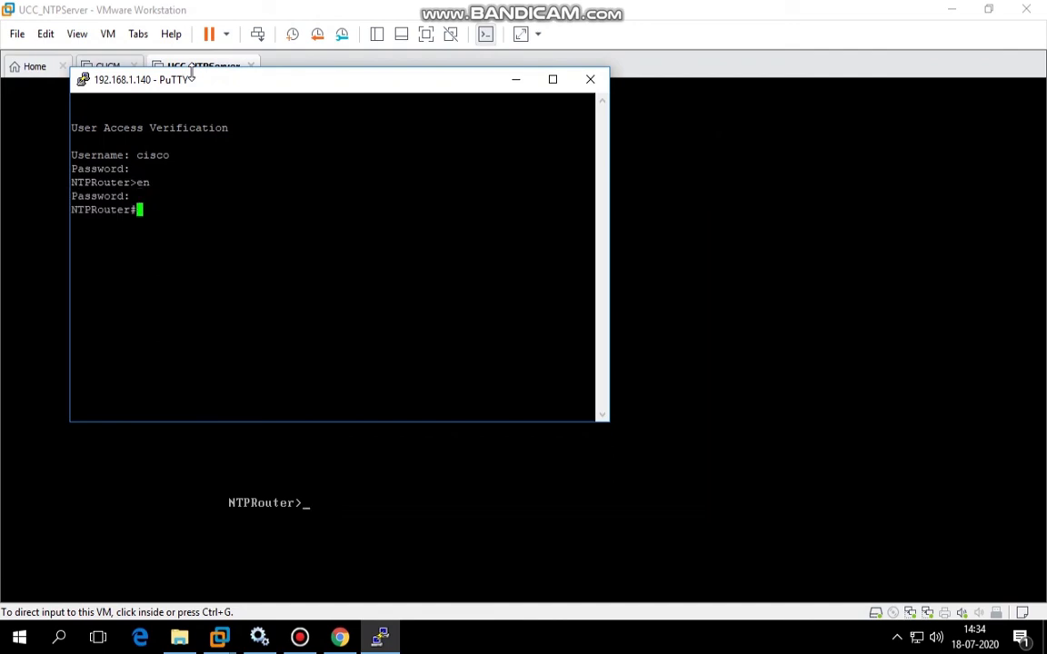
text(show ntp st)
key(Tab)
key(Return)
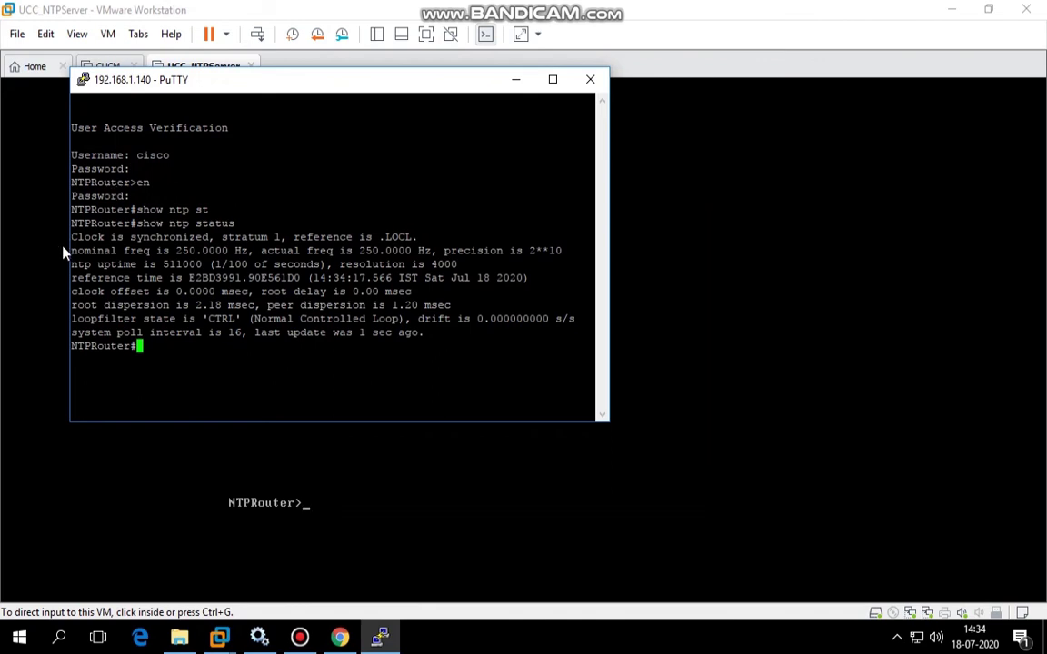
drag(73, 237, 210, 237)
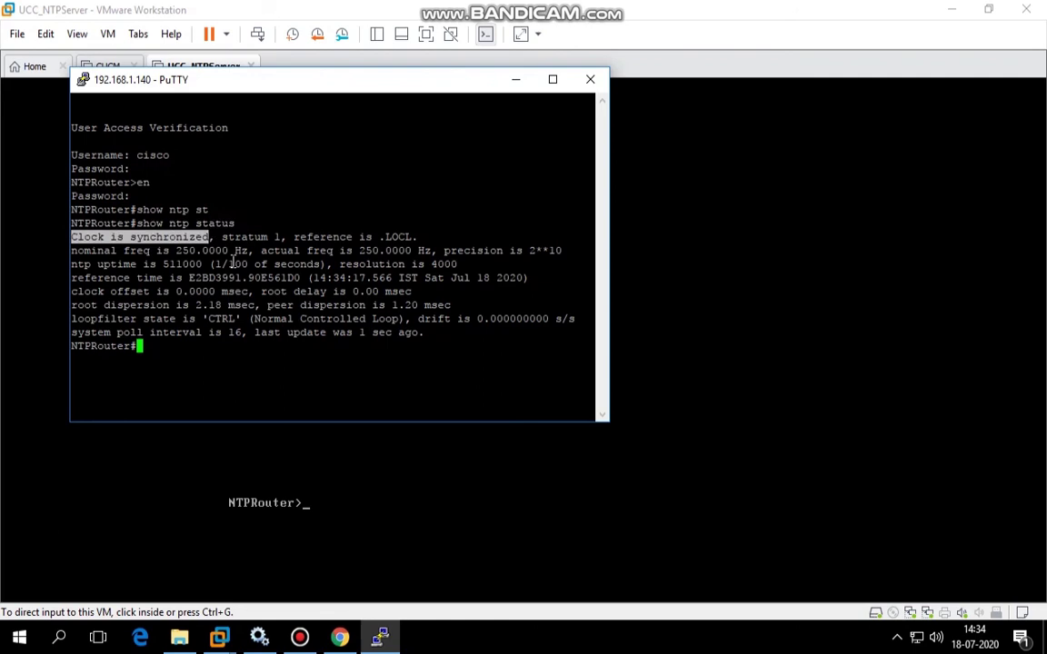
click(235, 264)
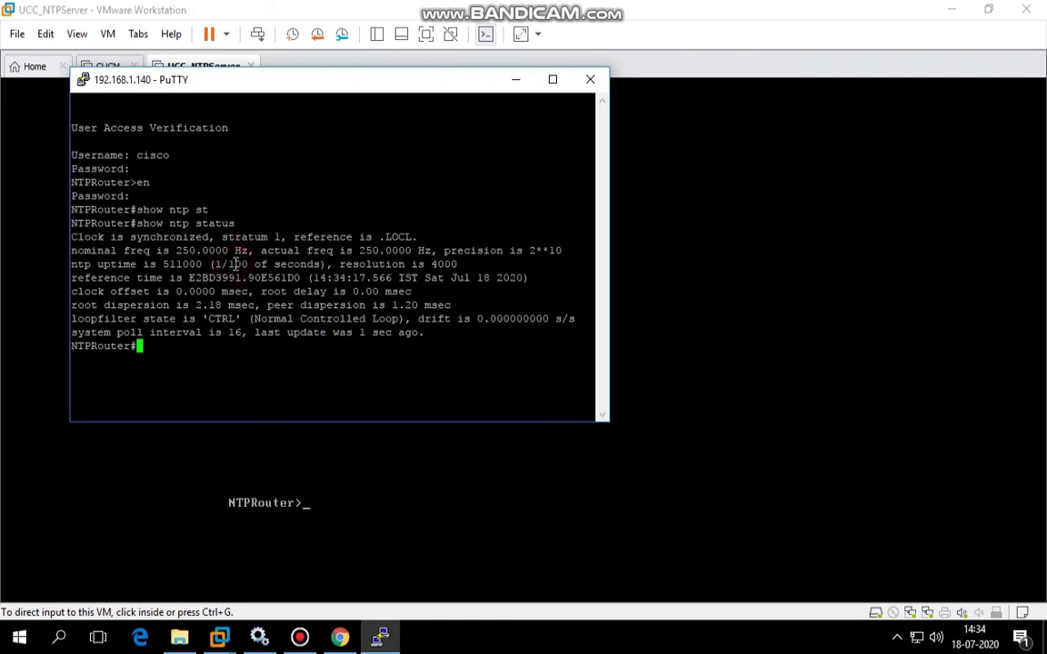
Run the NTP test on the CUCM VM so 192.168.1.100 and 192.168.1.140 show accessible.
click(181, 6)
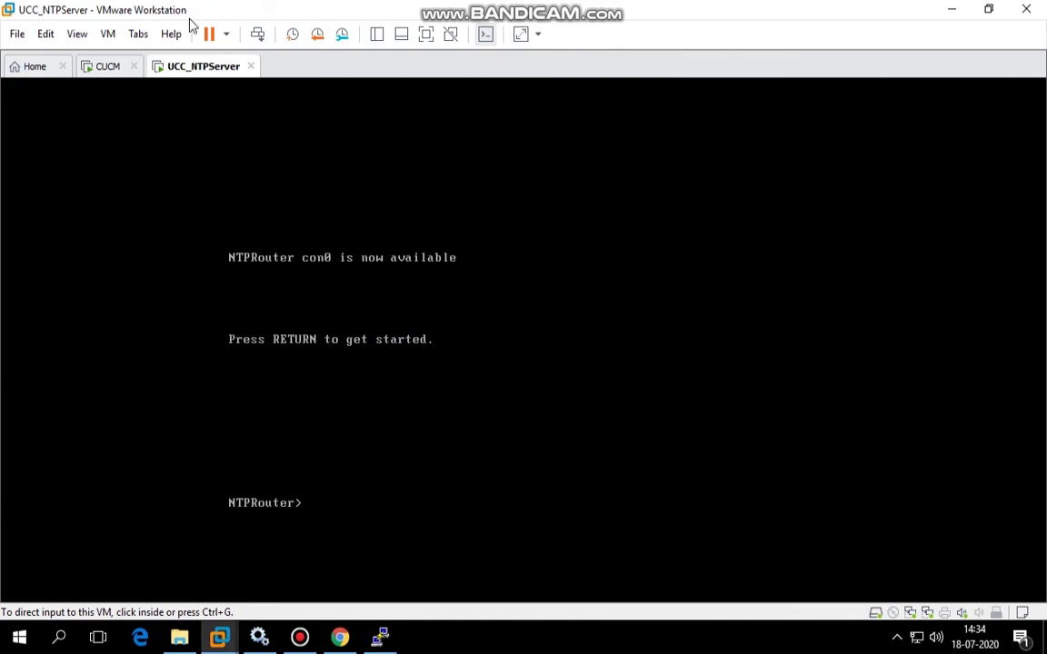
click(108, 68)
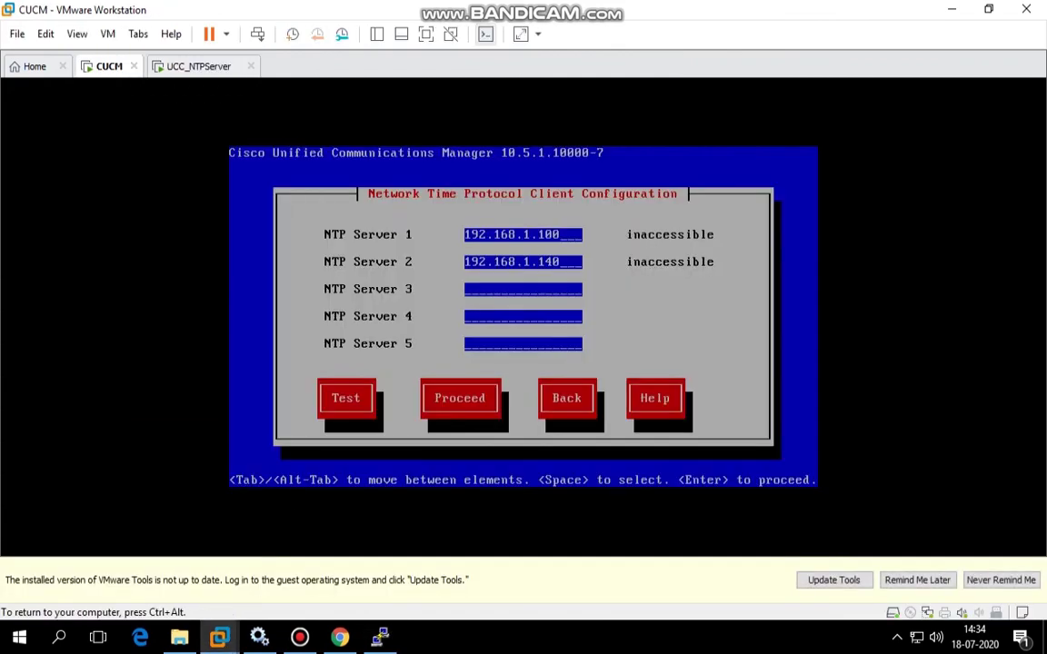
key(Tab)
key(alt+Tab)
key(Return)
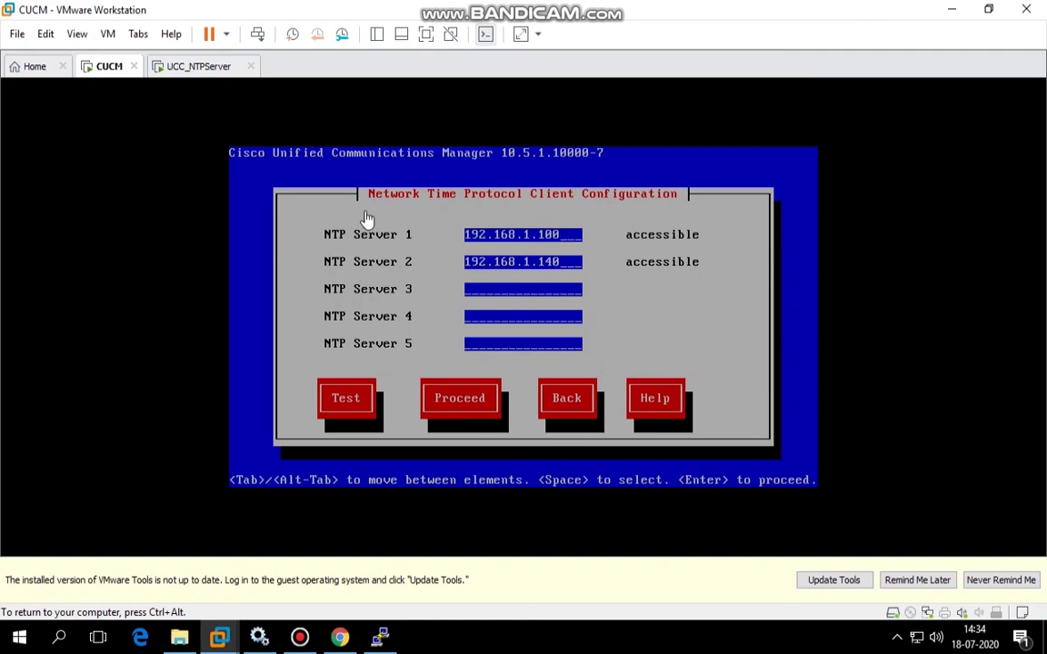
key(alt+Tab)
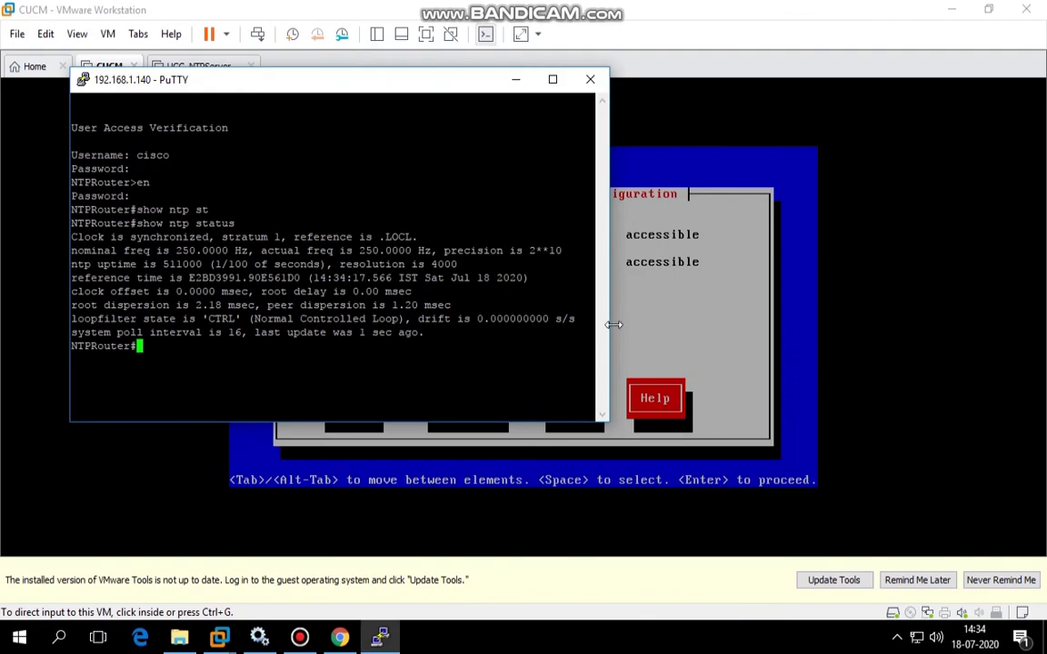